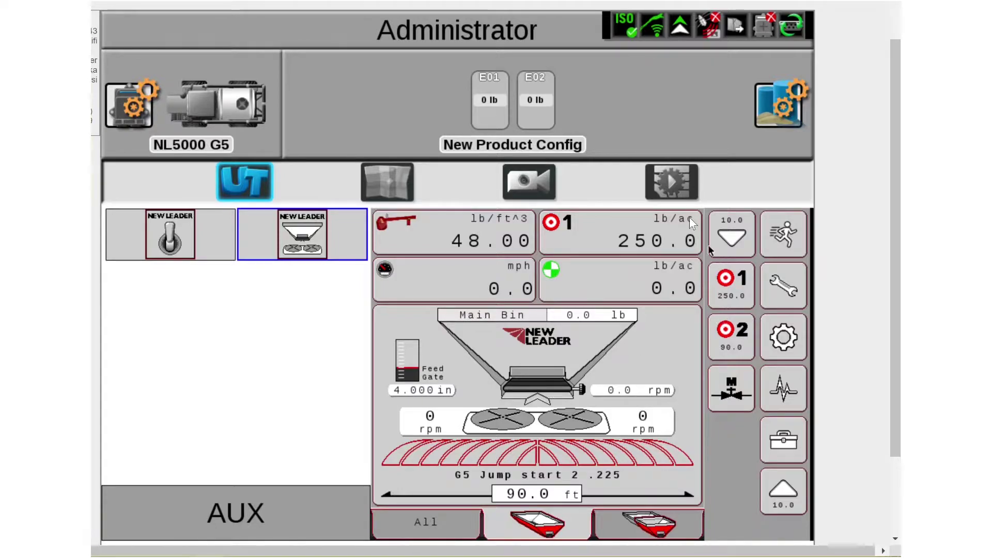
# Create a new job, choosing to proceed without GPS and with the modified on-screen switchbox configuration
pyautogui.click(673, 181)
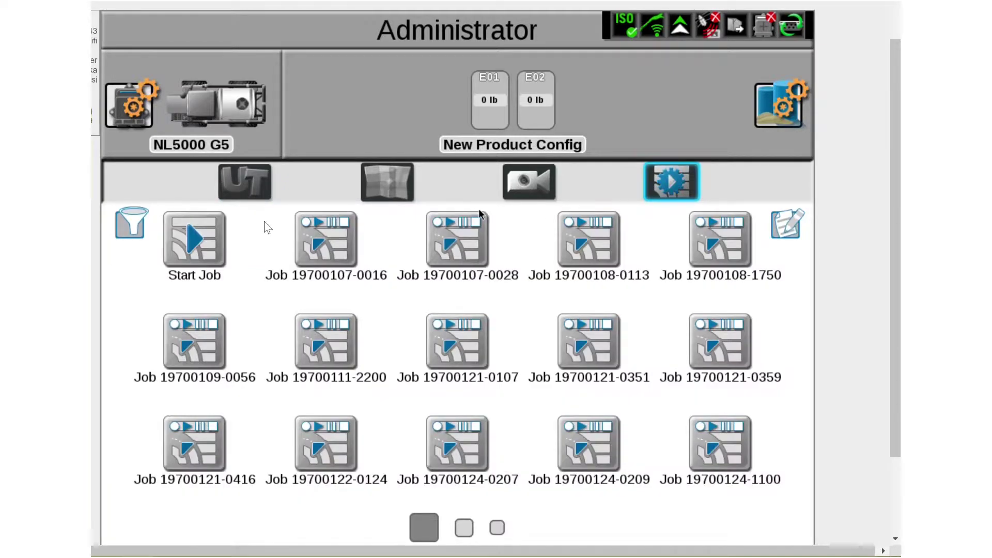
pyautogui.click(197, 242)
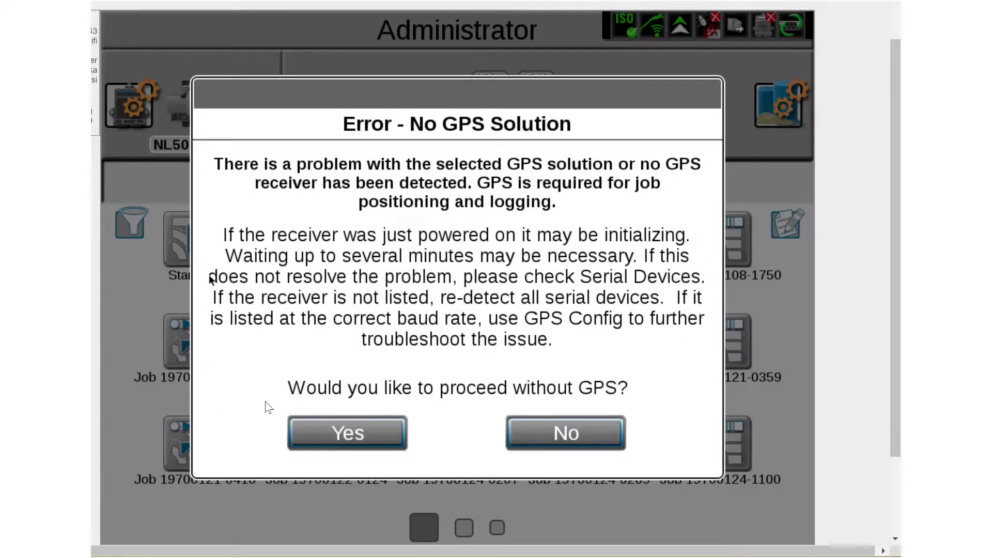
pyautogui.click(320, 433)
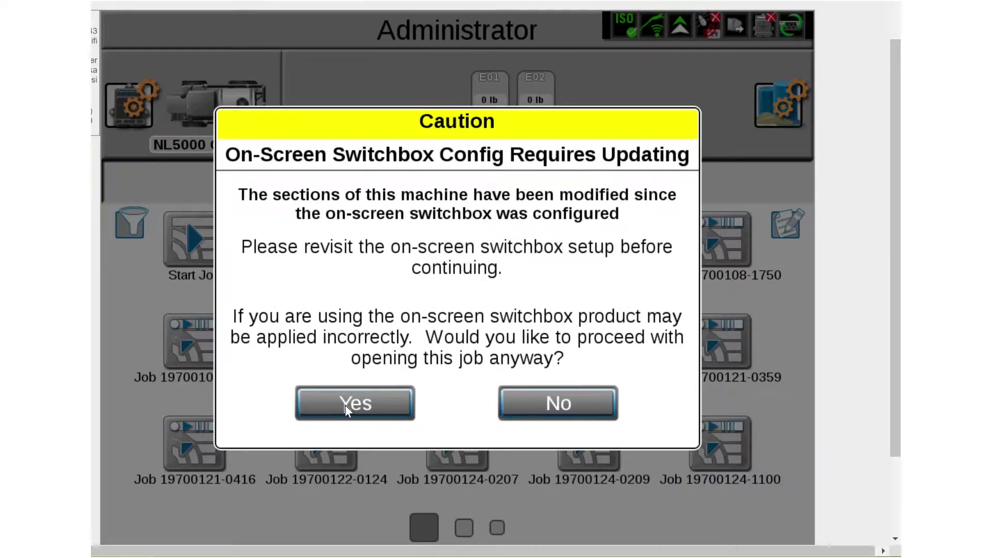
pyautogui.click(345, 405)
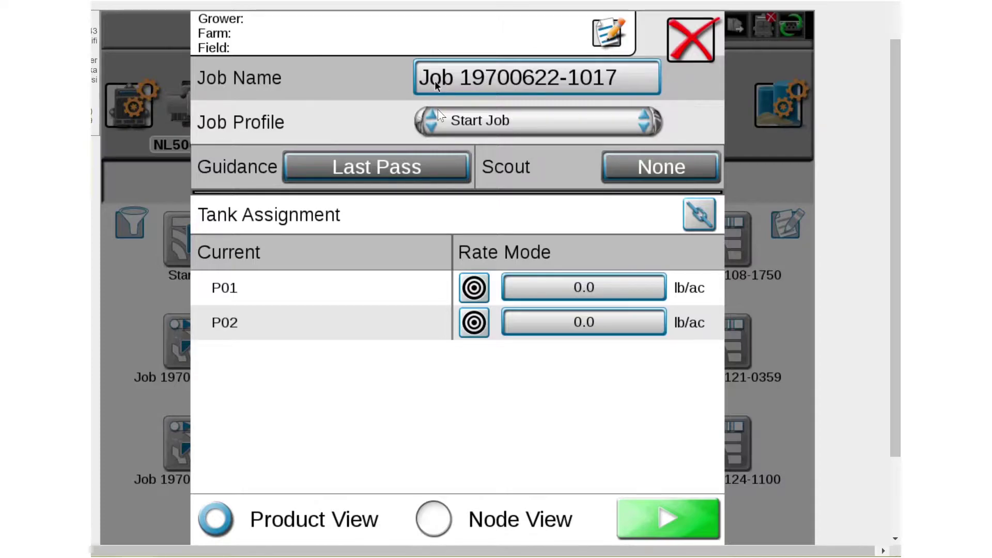
# Set the job's guidance type to Straight AB
pyautogui.click(395, 169)
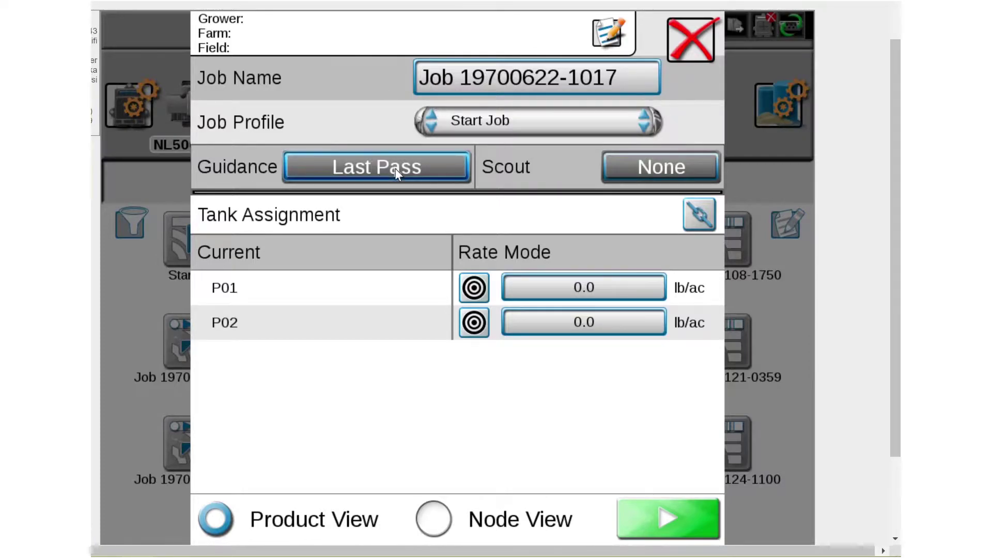
pyautogui.click(426, 258)
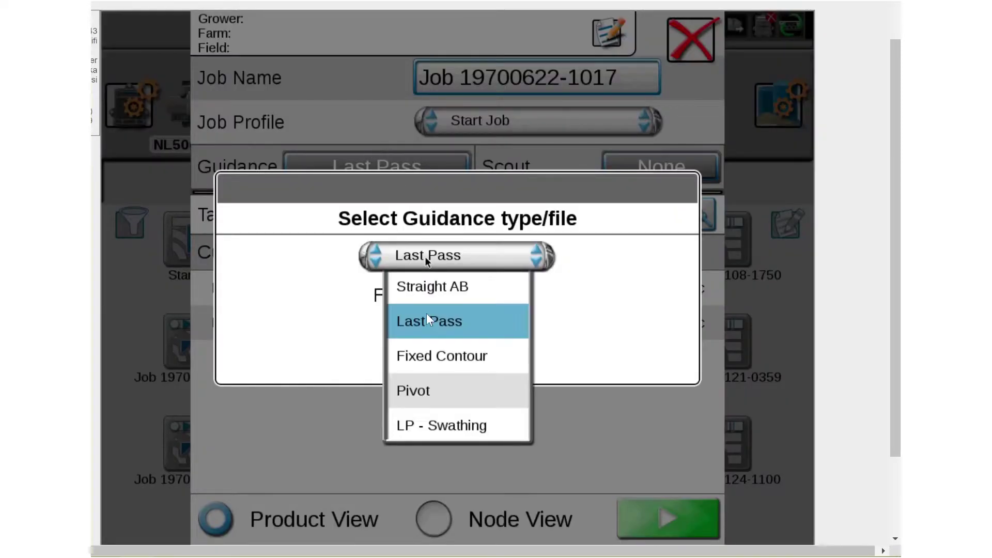
pyautogui.click(439, 289)
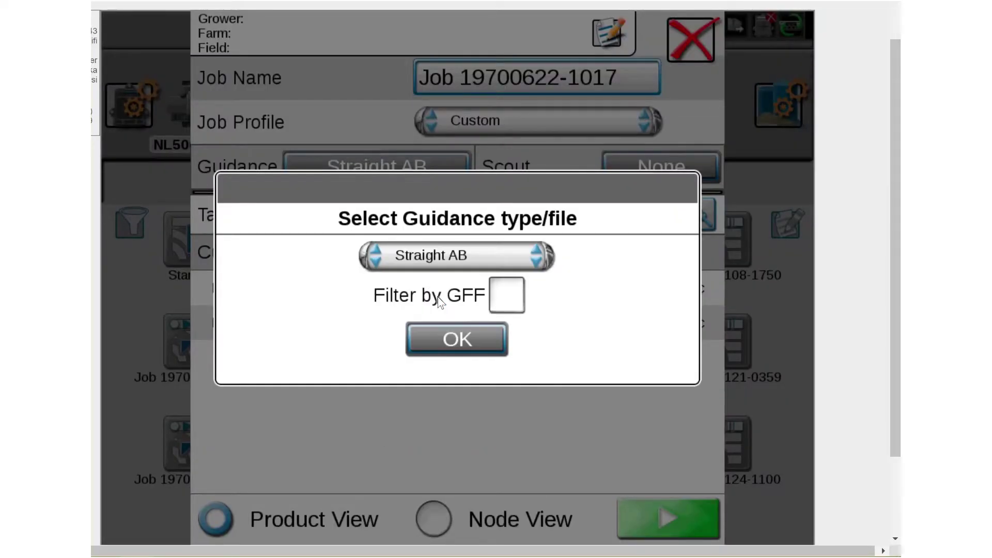
pyautogui.click(449, 339)
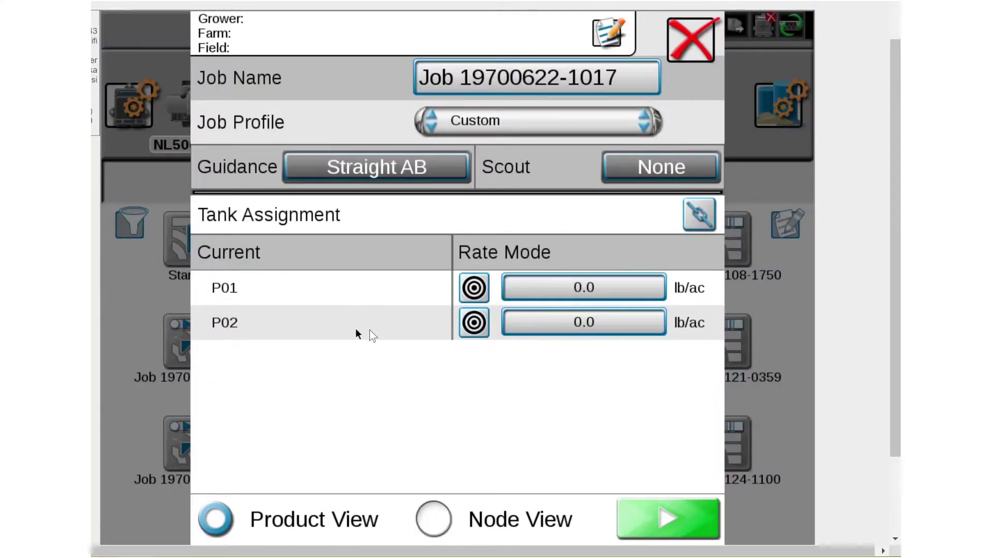
# Set the rate of product P01 to 250 lb/ac in the tank assignment
pyautogui.click(580, 295)
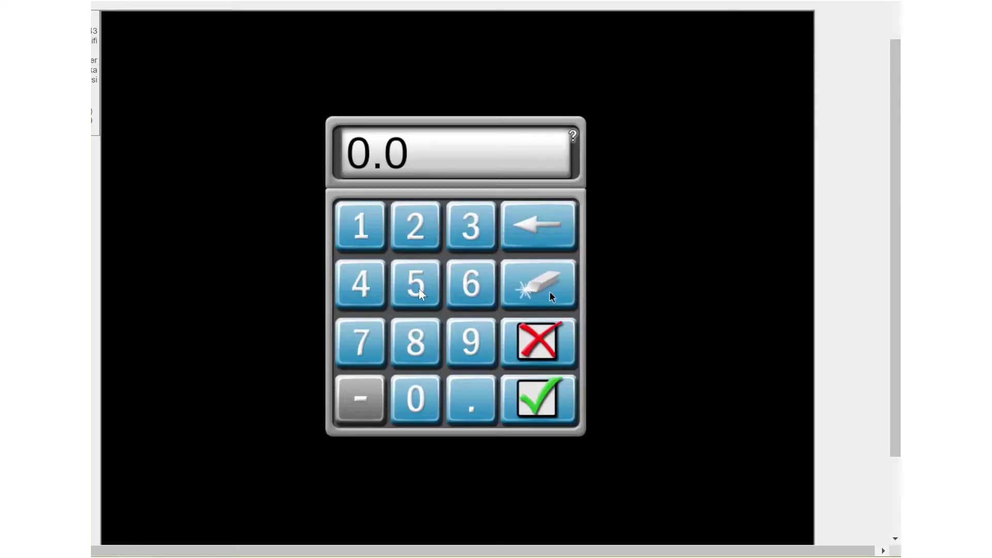
pyautogui.click(417, 232)
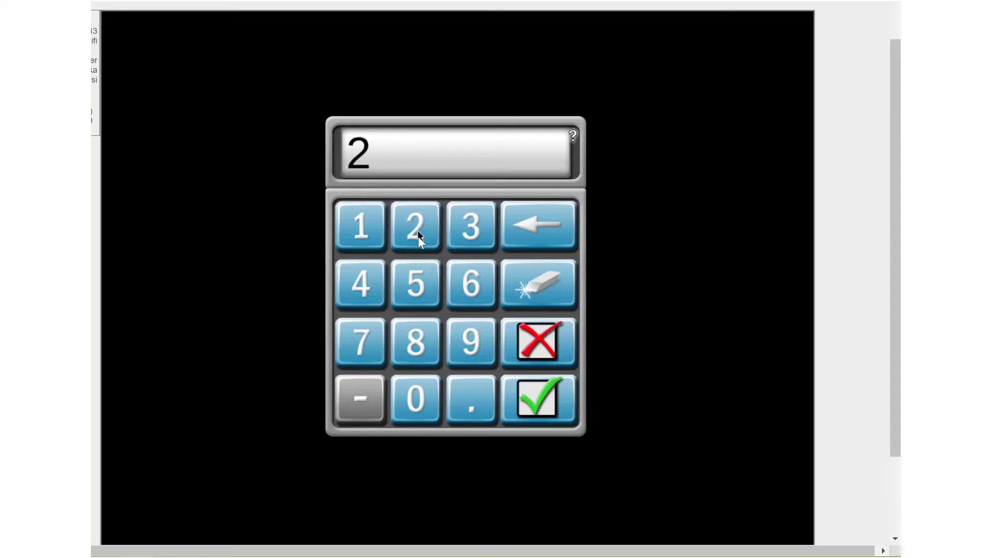
pyautogui.click(412, 281)
pyautogui.click(417, 399)
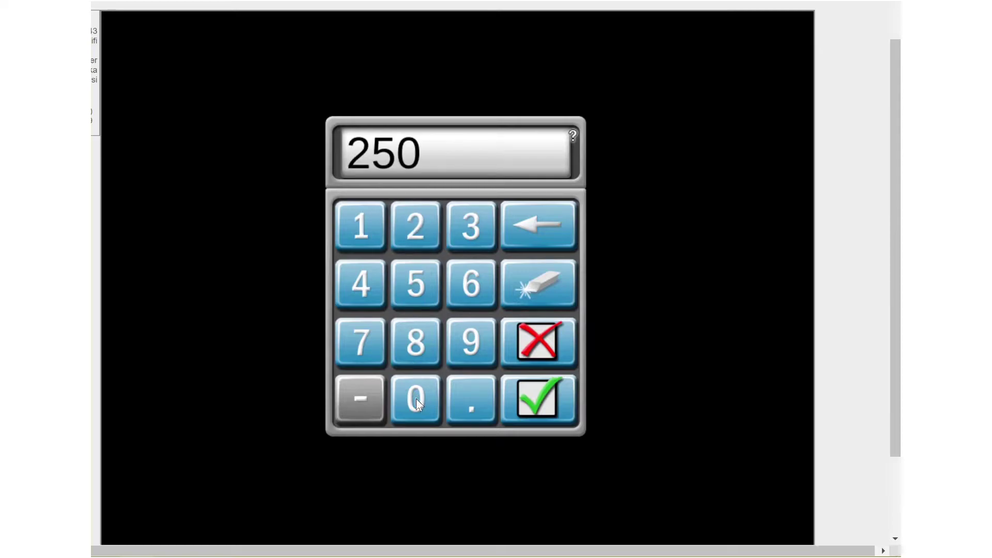
pyautogui.click(531, 400)
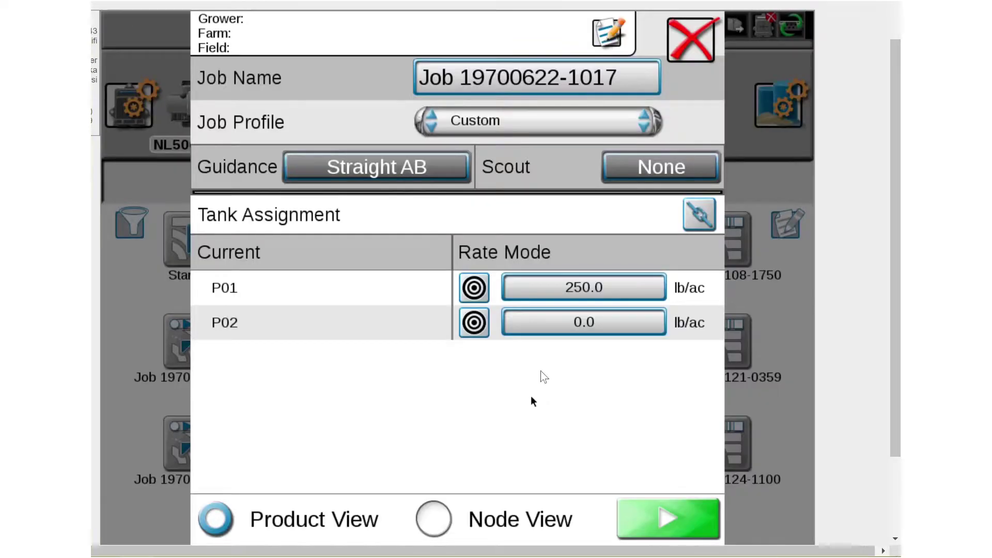
# Set the rate of product P02 to 200 lb/ac in the tank assignment
pyautogui.click(571, 327)
pyautogui.click(416, 232)
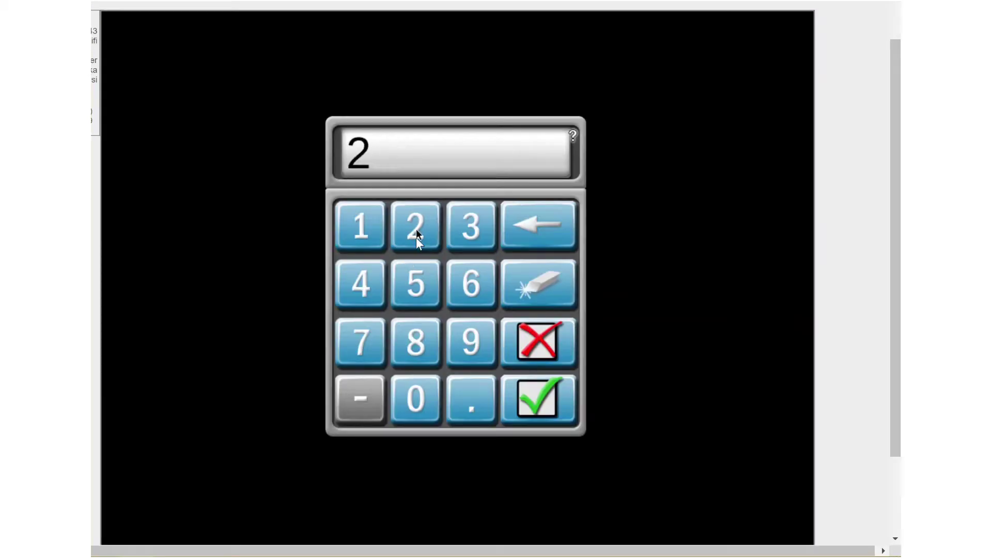
pyautogui.click(413, 395)
pyautogui.click(414, 395)
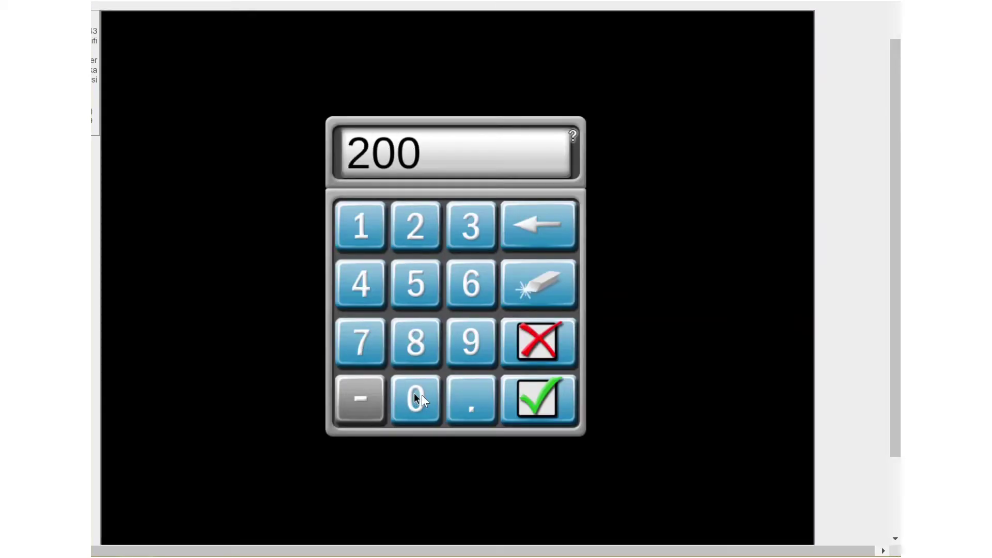
pyautogui.click(525, 398)
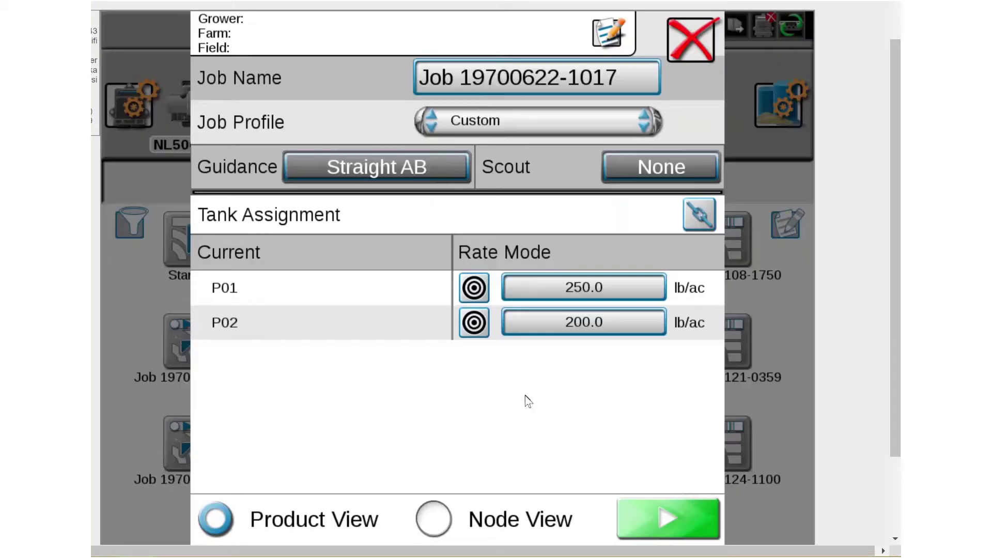
# Launch the job and check the target rates of the insert bin and the main bin
pyautogui.click(664, 520)
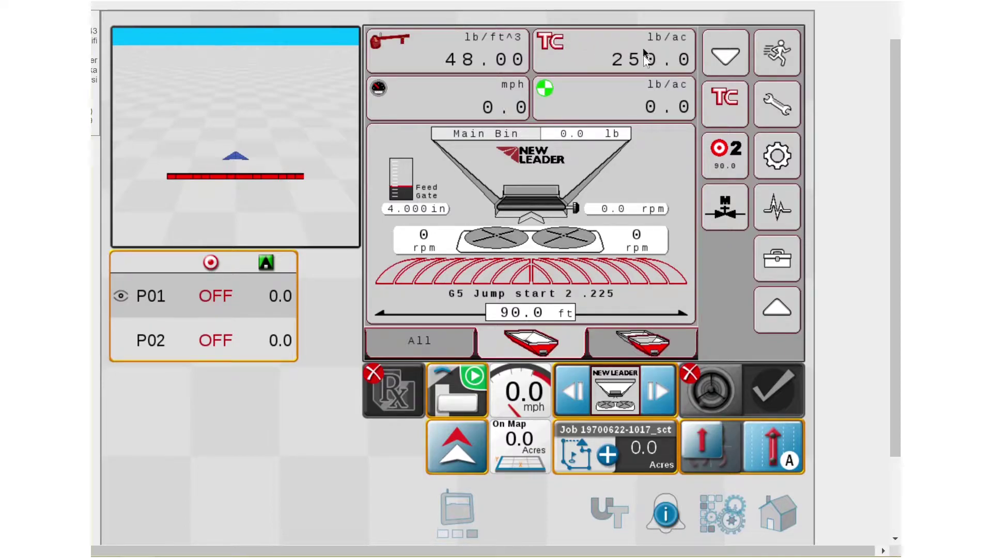
pyautogui.click(634, 347)
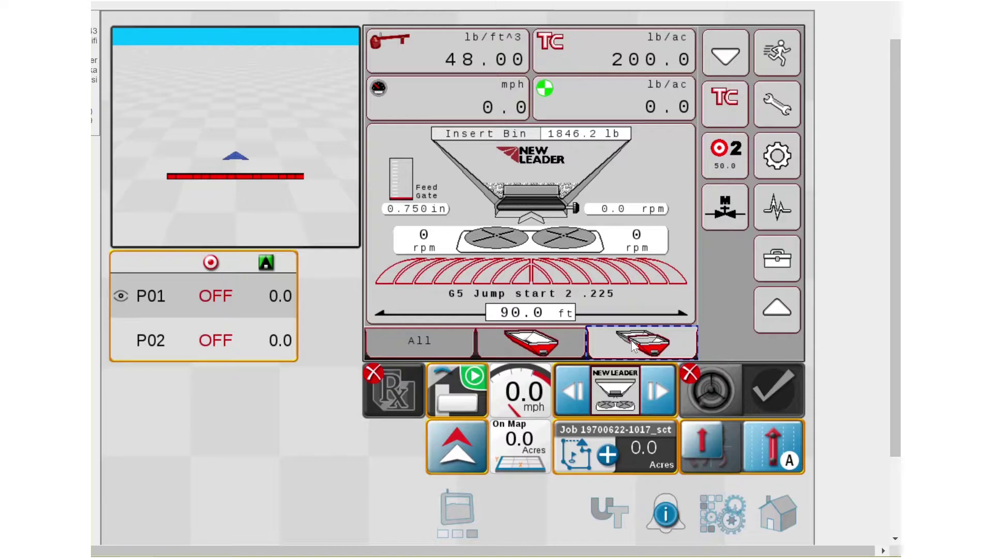
pyautogui.click(538, 344)
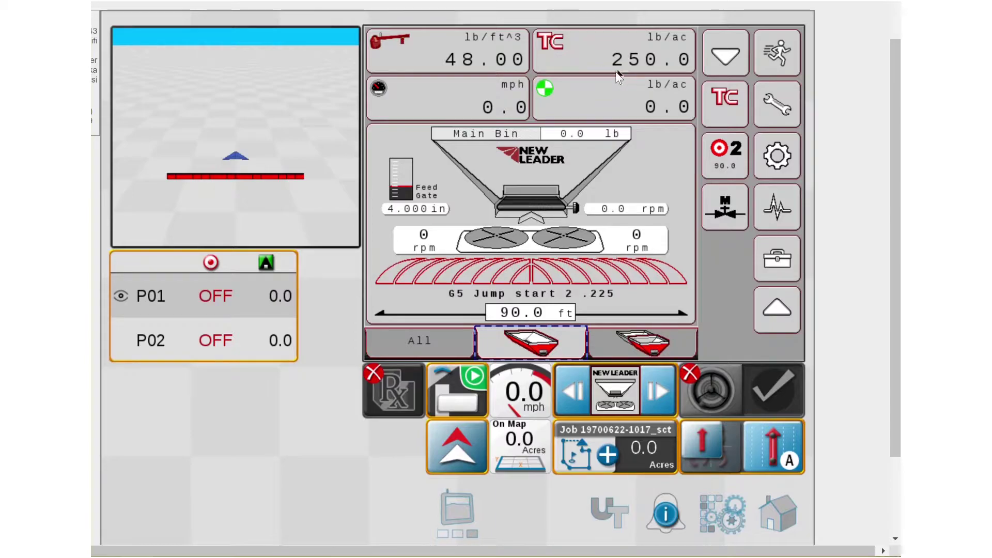
# Change the P01 rate to 350 lb/ac in Application Control and return to the job screen
pyautogui.click(164, 301)
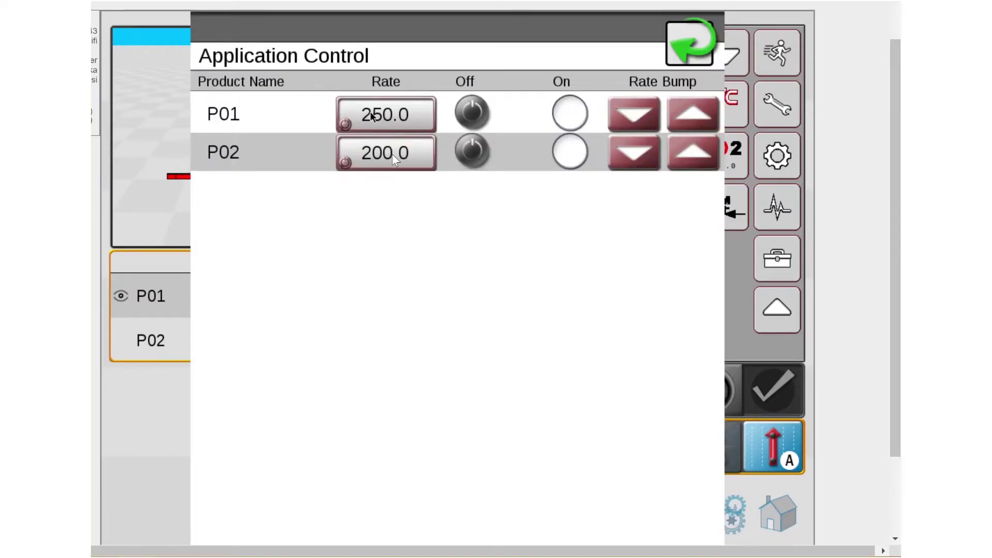
pyautogui.click(394, 116)
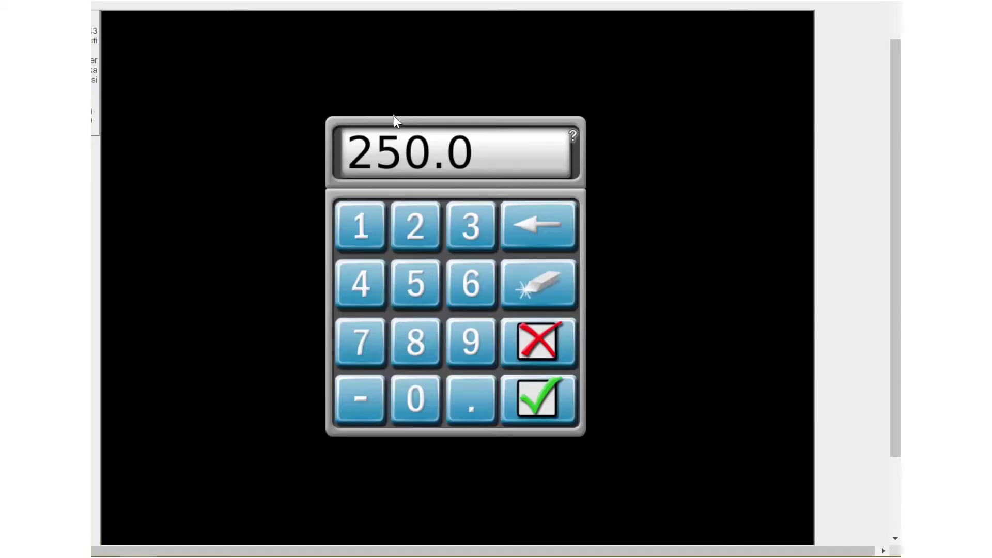
pyautogui.click(481, 241)
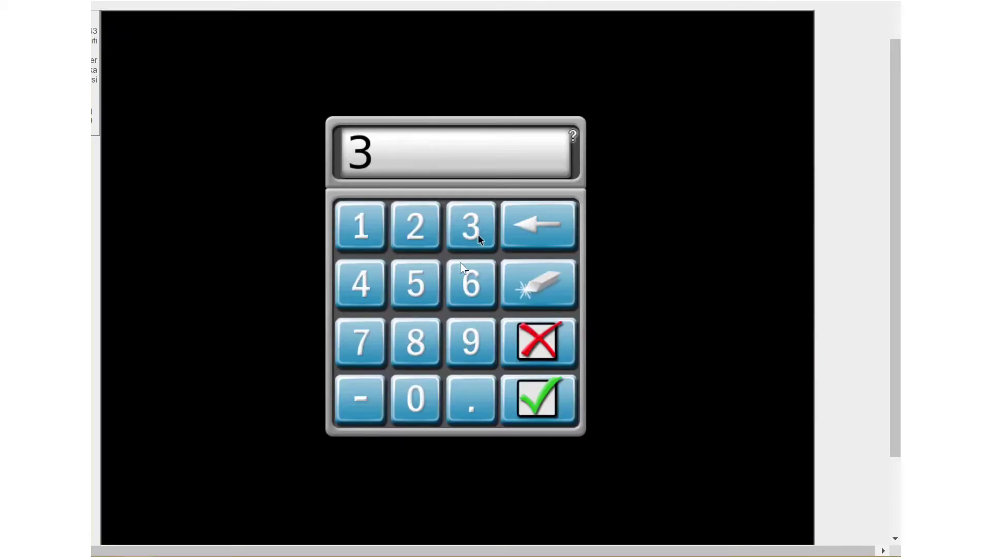
pyautogui.click(418, 292)
pyautogui.click(418, 401)
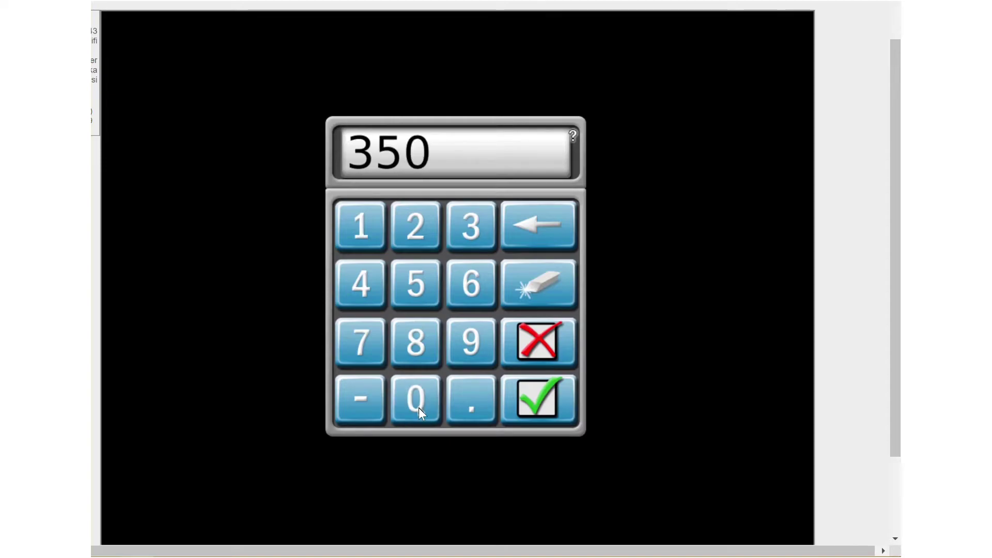
pyautogui.click(531, 402)
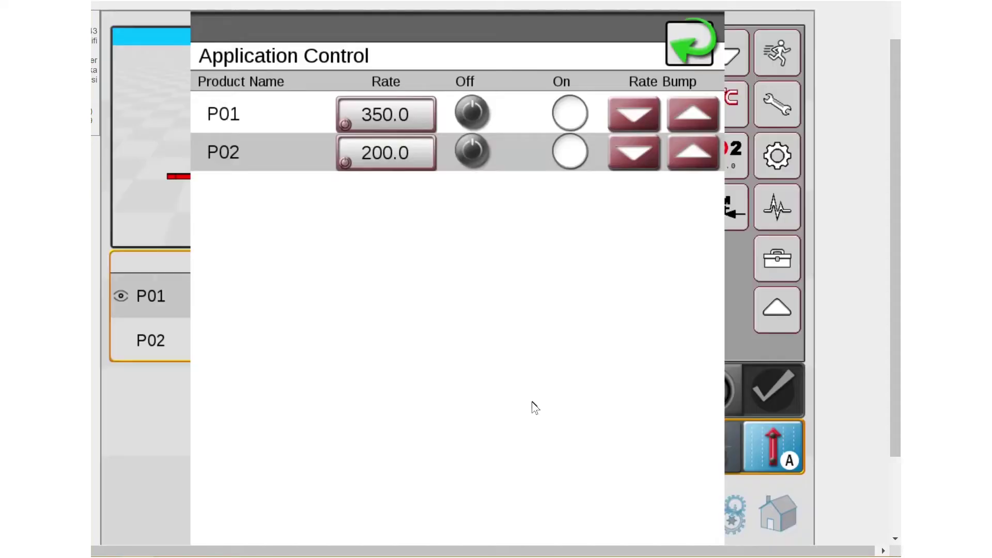
pyautogui.click(690, 51)
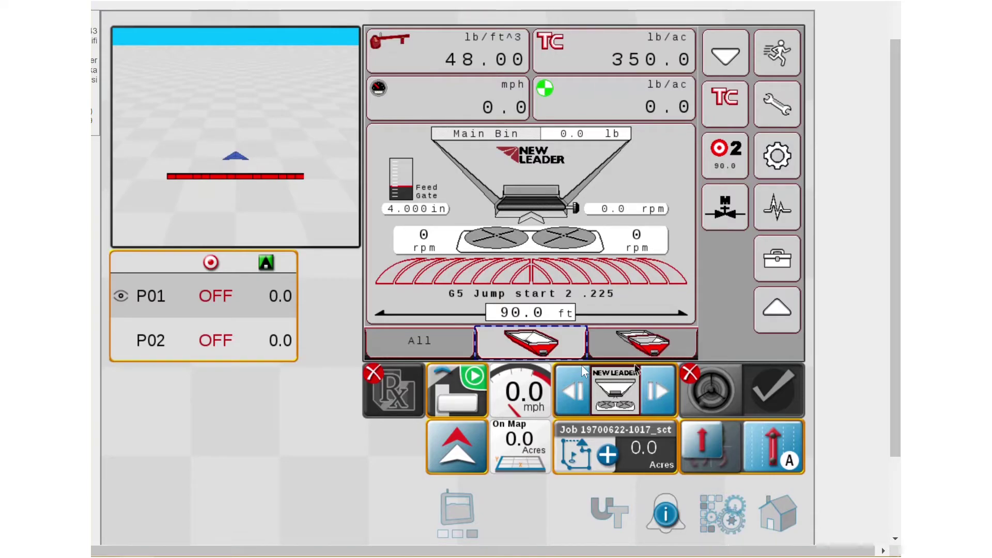
# Look at the Aux Input switch display, return to the spreader display, and review the AccuBoom settings
pyautogui.click(661, 395)
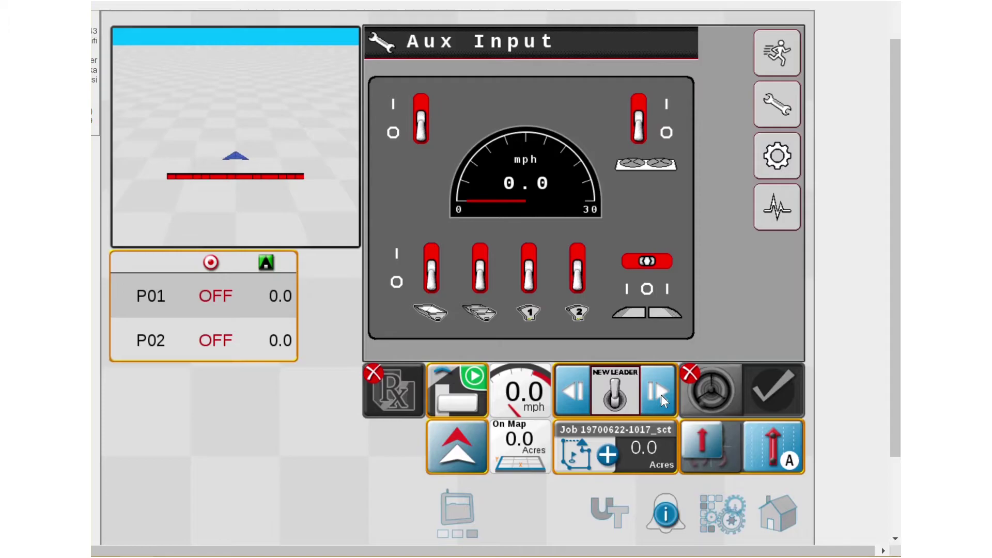
pyautogui.click(662, 395)
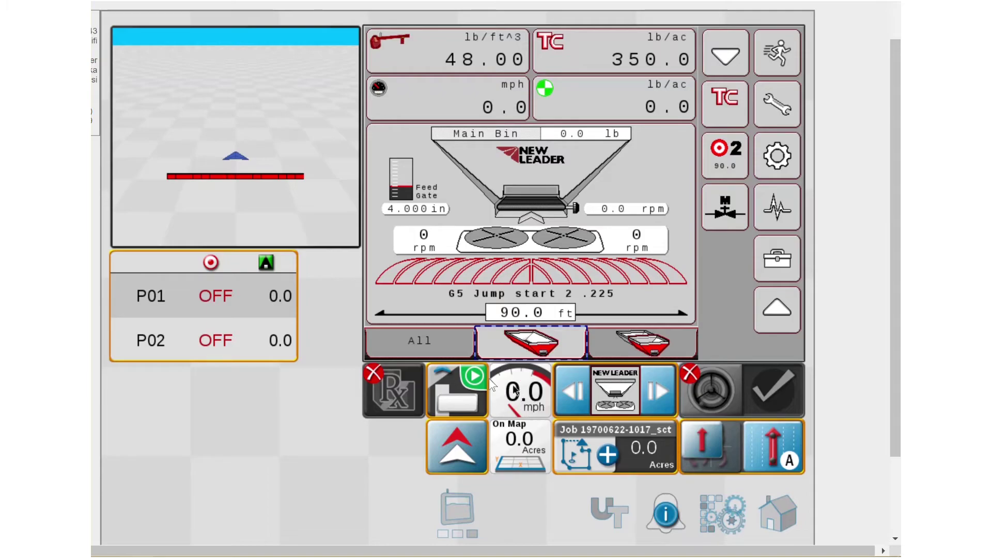
pyautogui.click(455, 396)
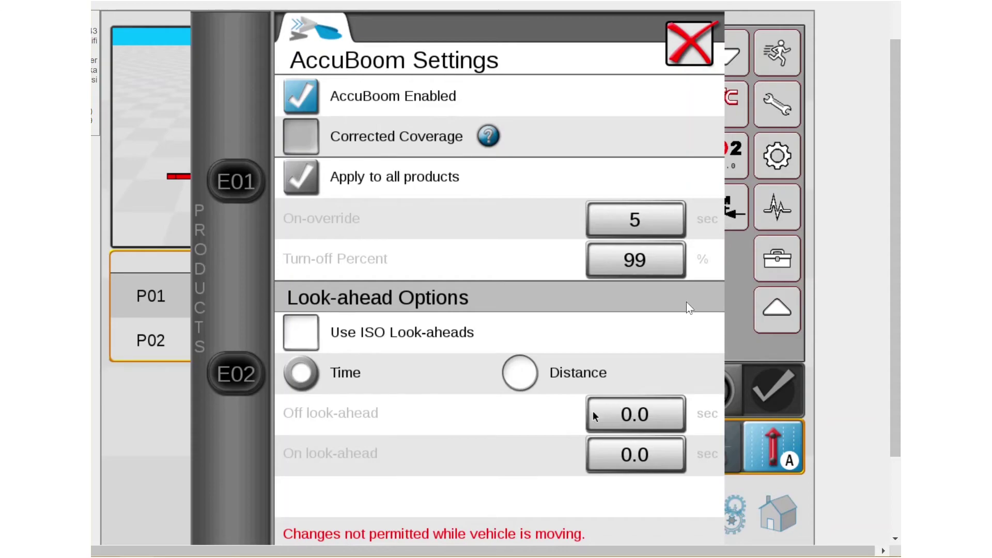
pyautogui.click(682, 42)
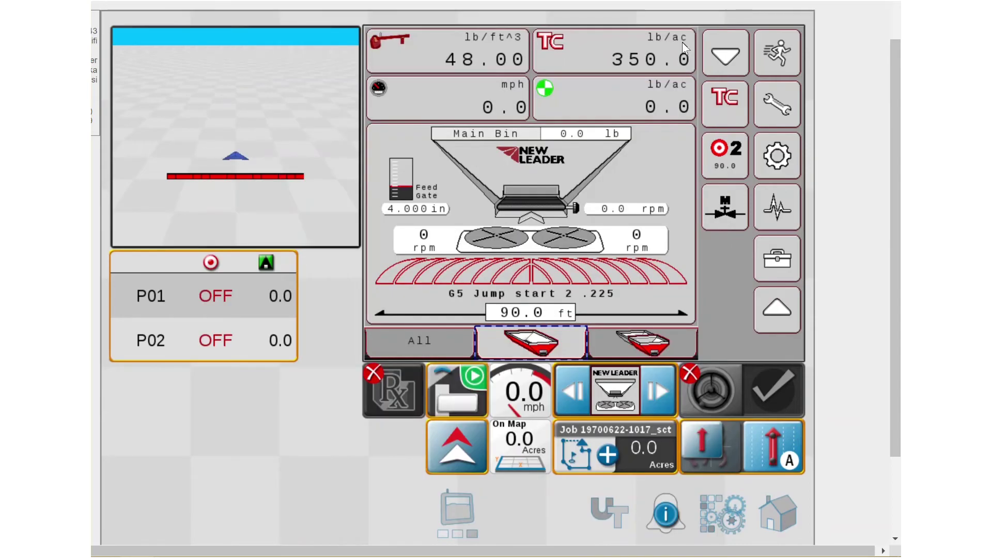